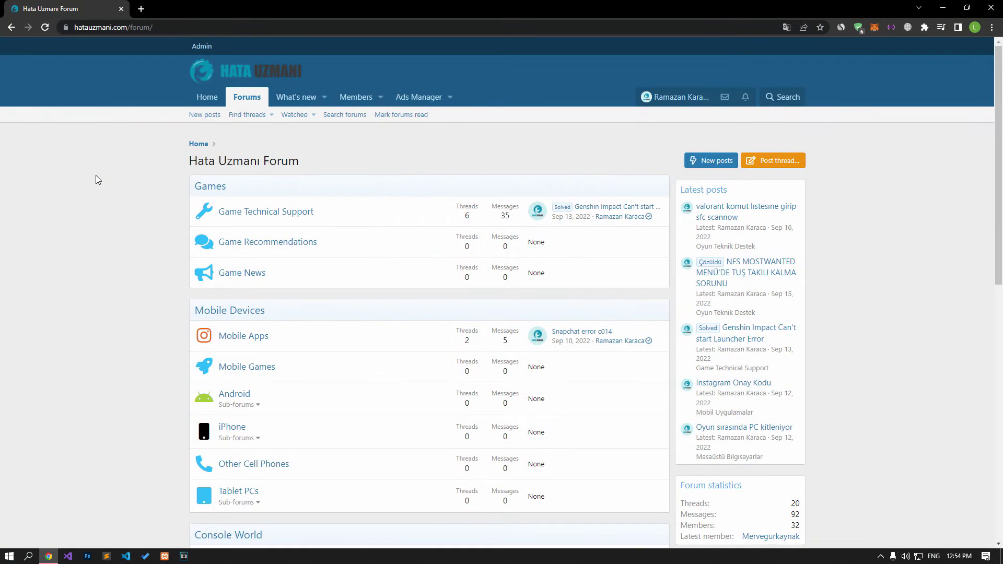
Step: Open the ChatGPT 'We're experiencing high demand' fix guide at its VPN connection step
scroll(96, 180, down, 2)
scroll(95, 175, down, 15)
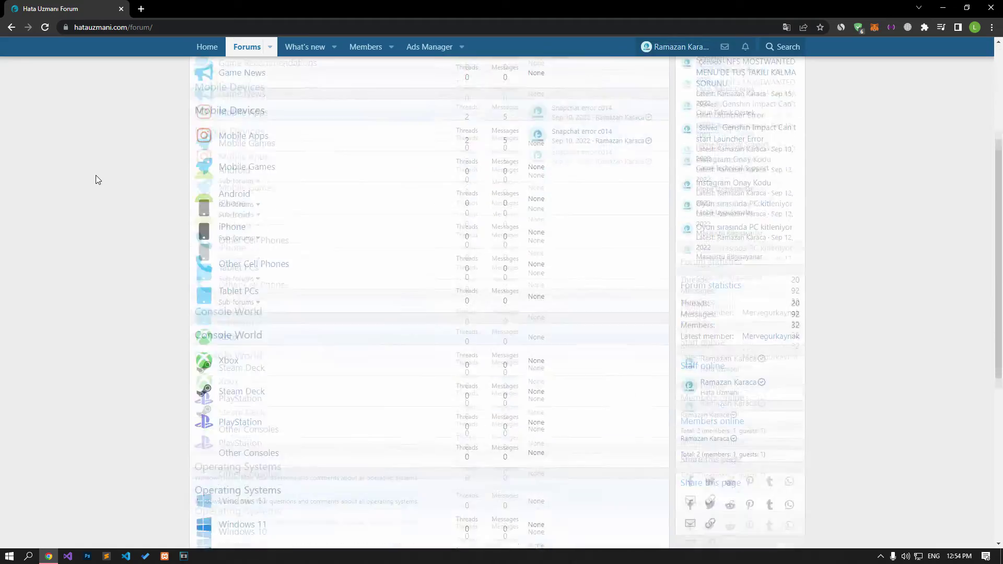
scroll(95, 175, up, 15)
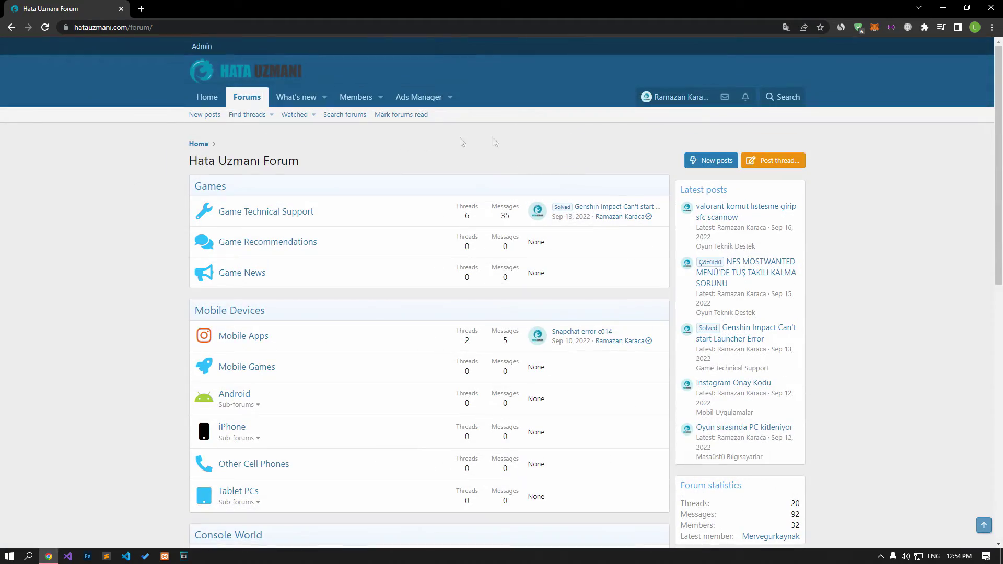
click(797, 162)
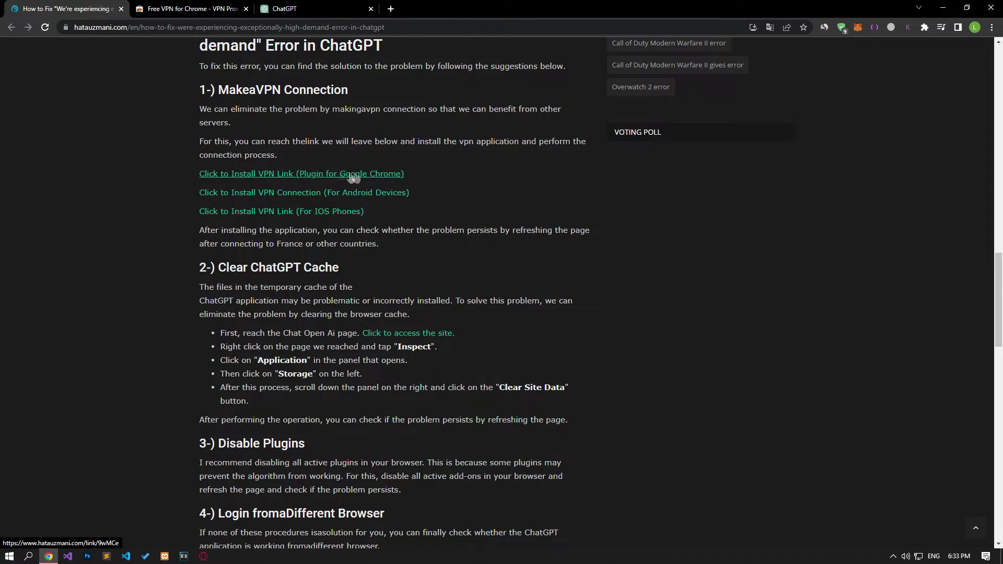
Step: Add the Free VPN for Chrome - VPN Proxy VeePN extension from the Web Store page
click(173, 9)
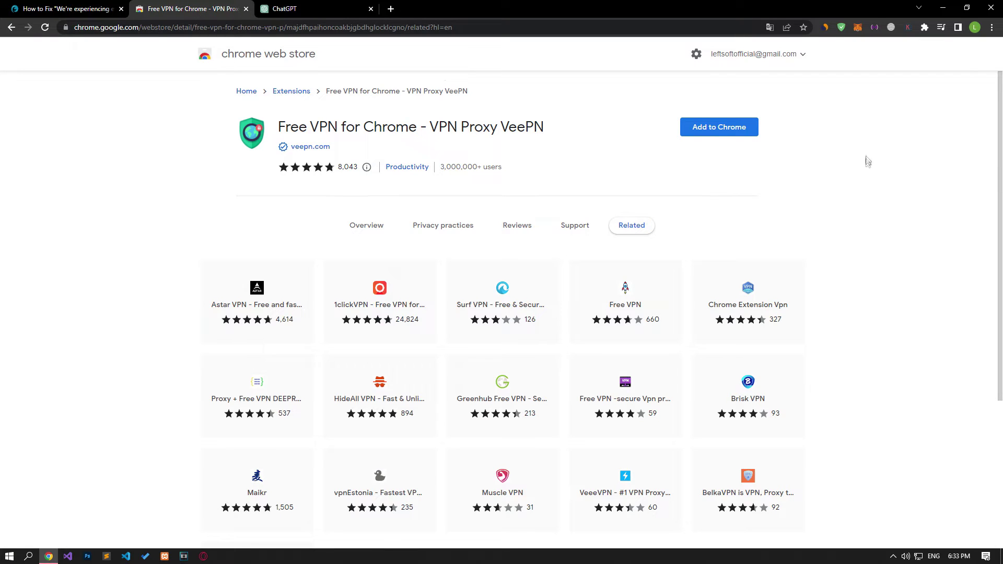
click(724, 134)
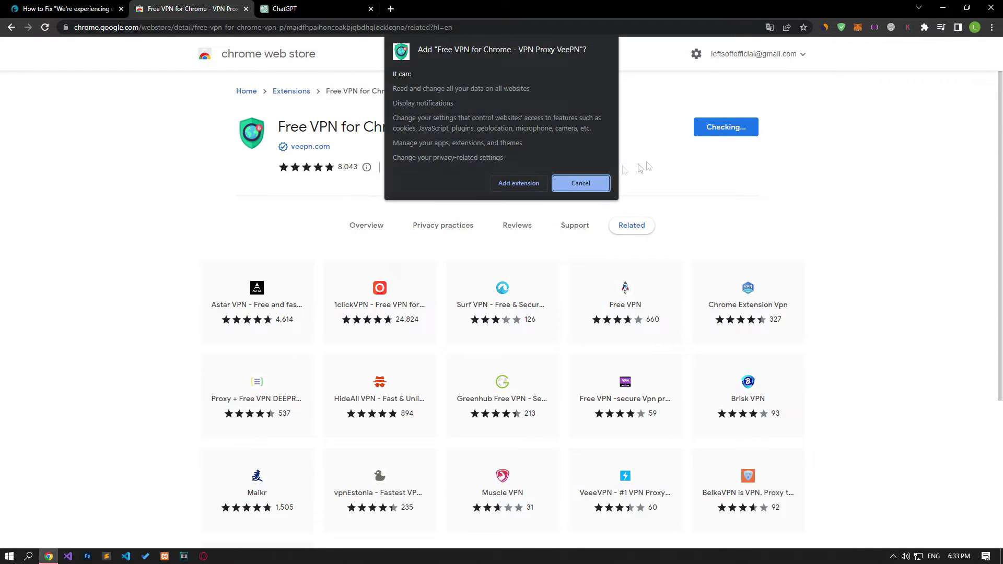
click(516, 183)
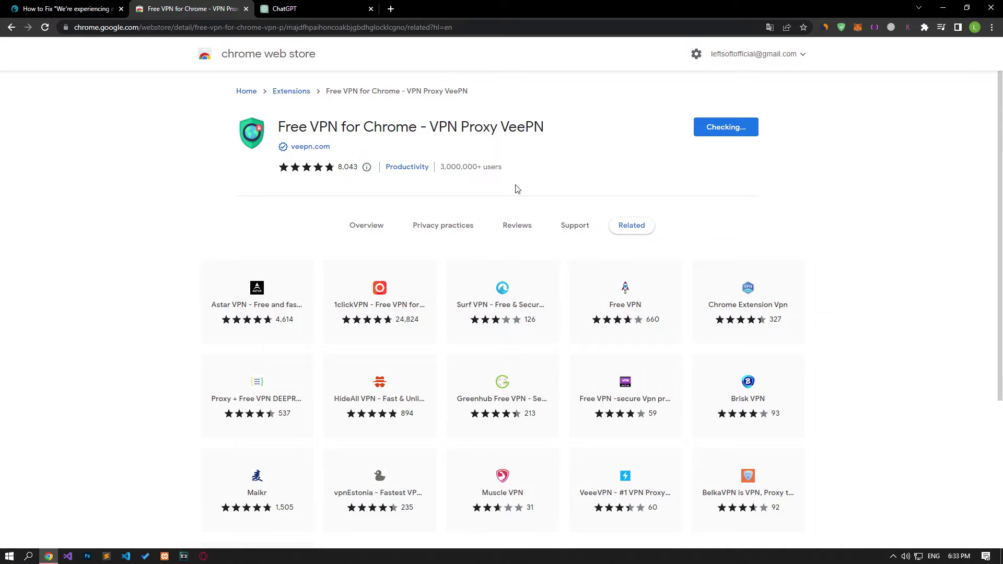
click(496, 9)
click(925, 27)
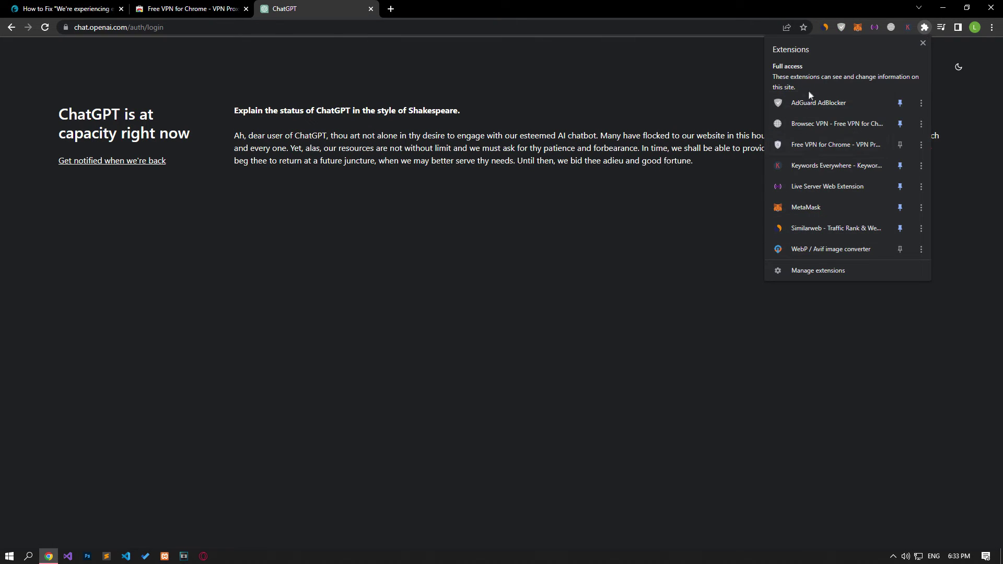
Step: Disable other extensions, connect VeePN to a Paris, France server, and reload ChatGPT
click(836, 144)
click(794, 229)
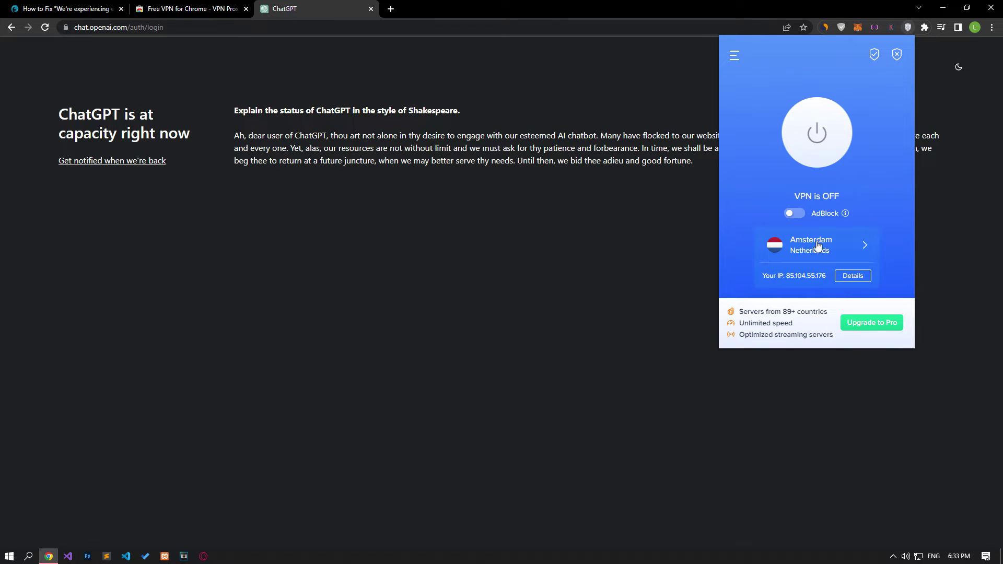
click(818, 246)
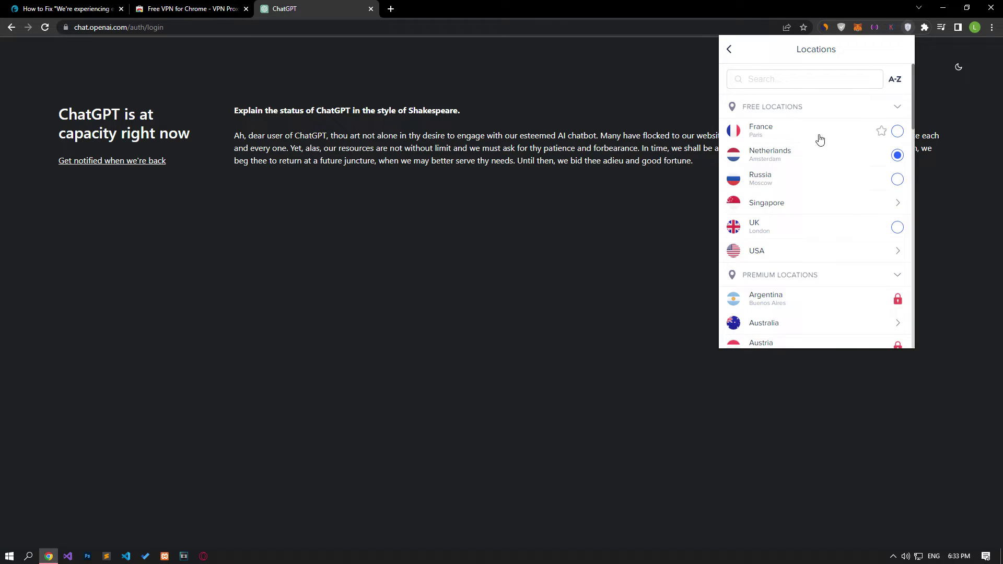
click(819, 140)
click(834, 137)
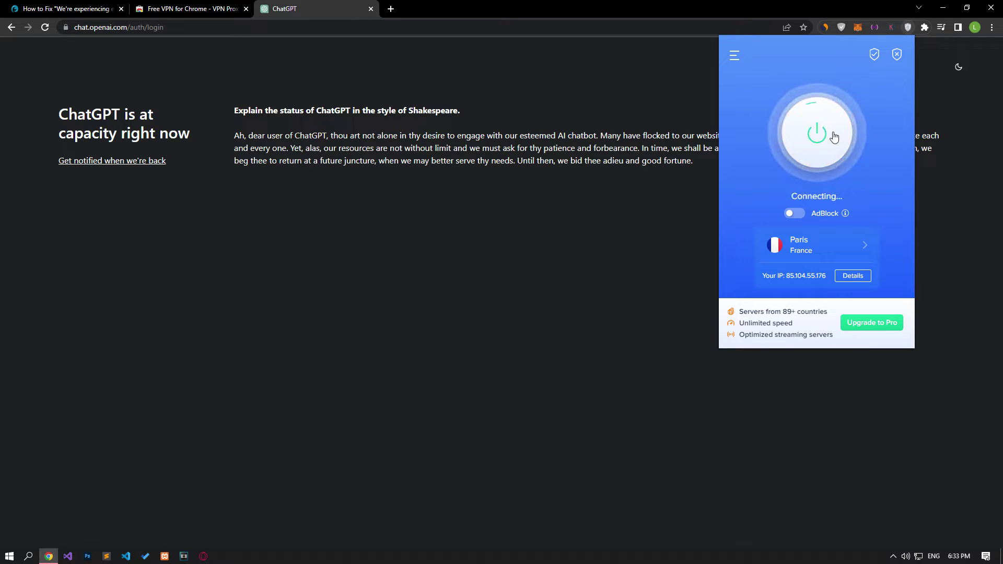
click(45, 29)
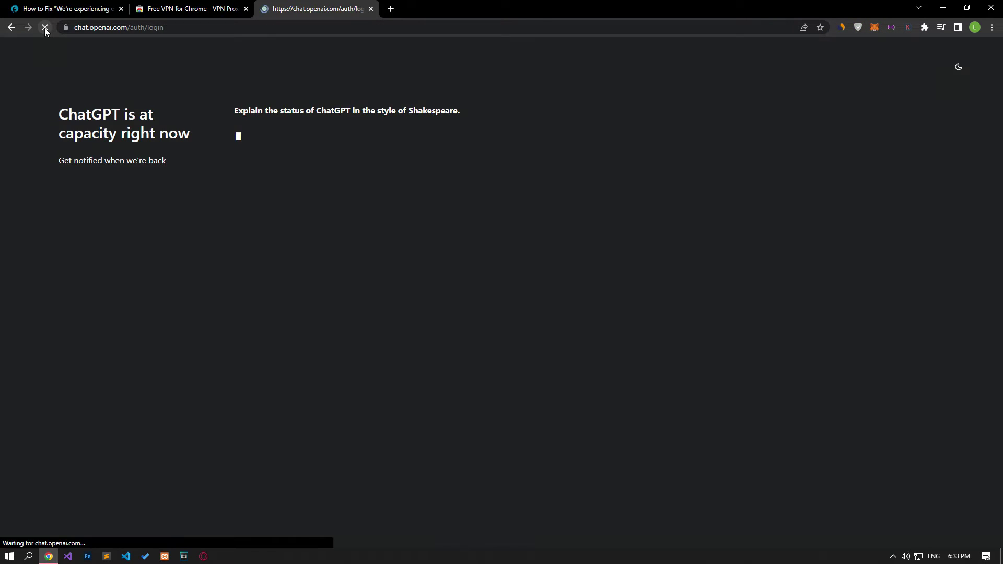
click(926, 28)
Step: Pin the Free VPN extension and skip its introduction screens and premium offer
click(899, 124)
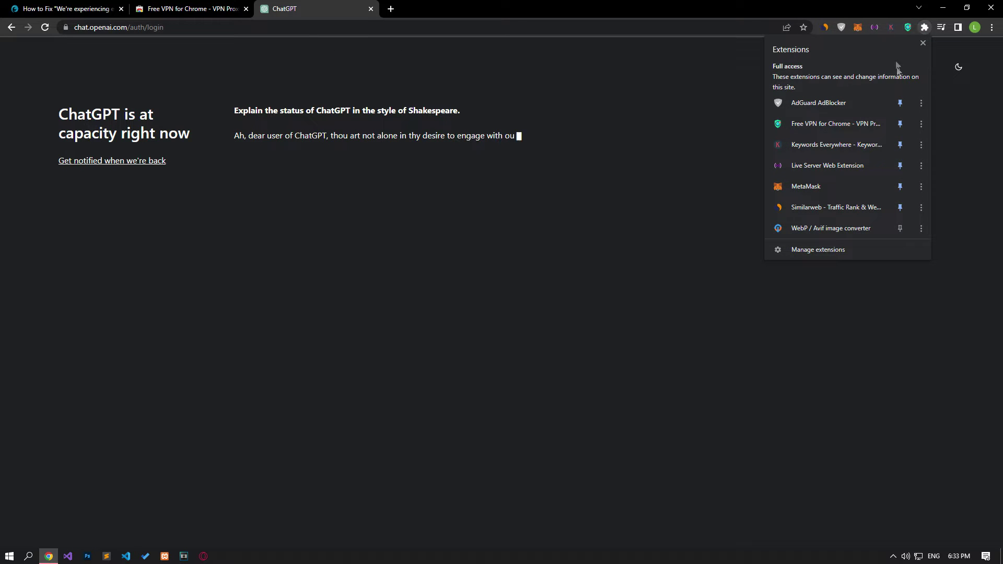
click(908, 27)
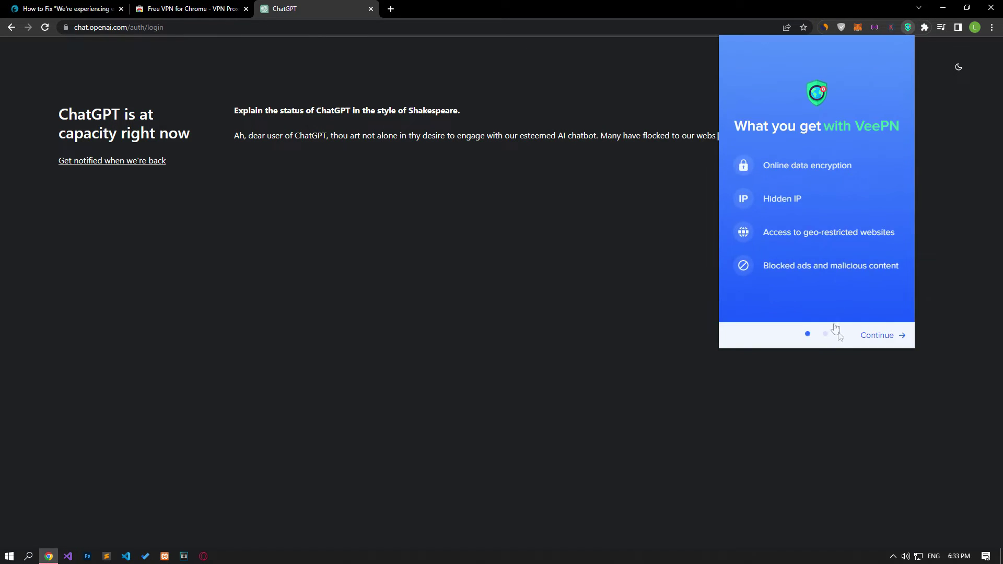
click(875, 337)
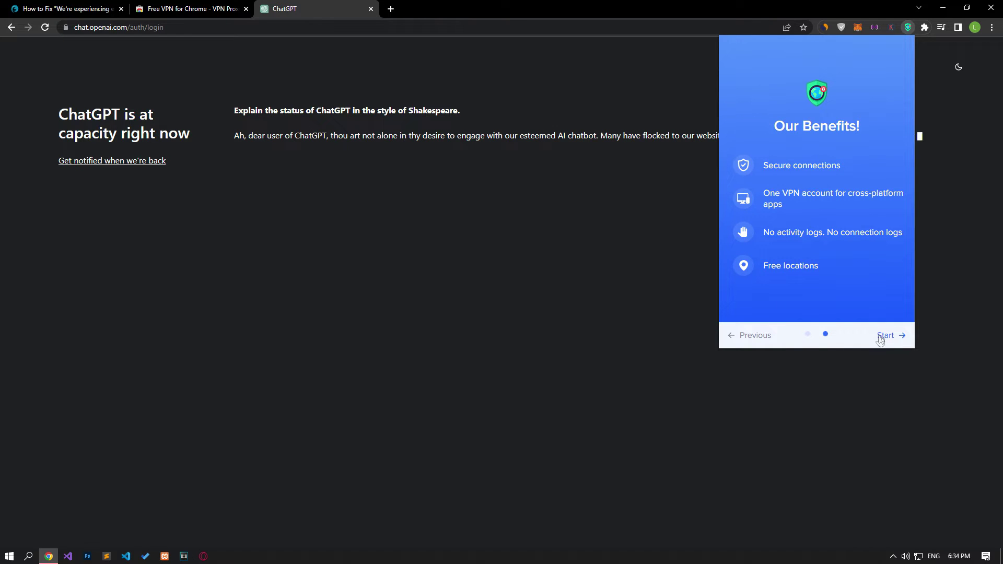
click(882, 336)
click(859, 340)
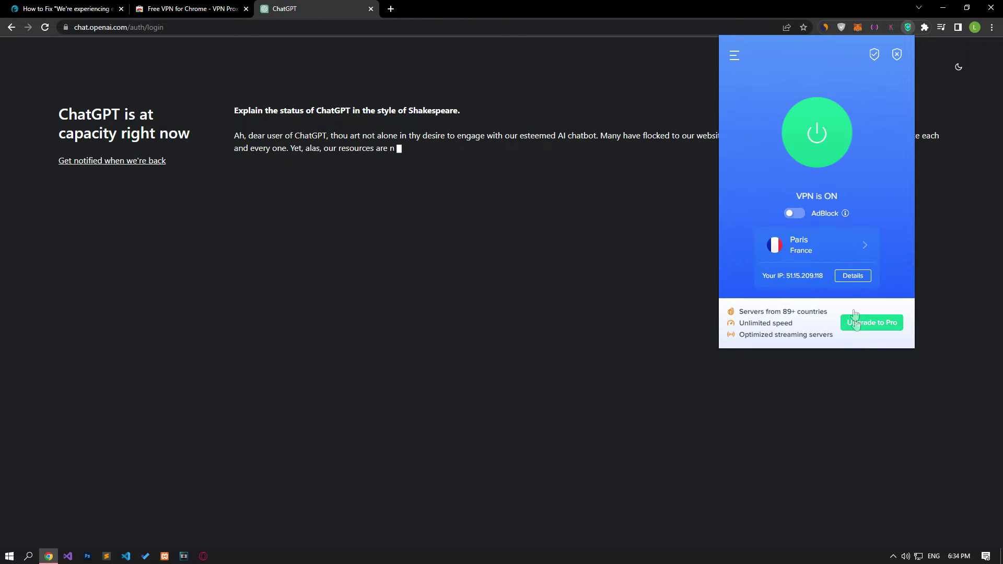
Step: Reconnect VeePN through an Amsterdam, Netherlands server and reload the ChatGPT page
click(818, 134)
click(818, 244)
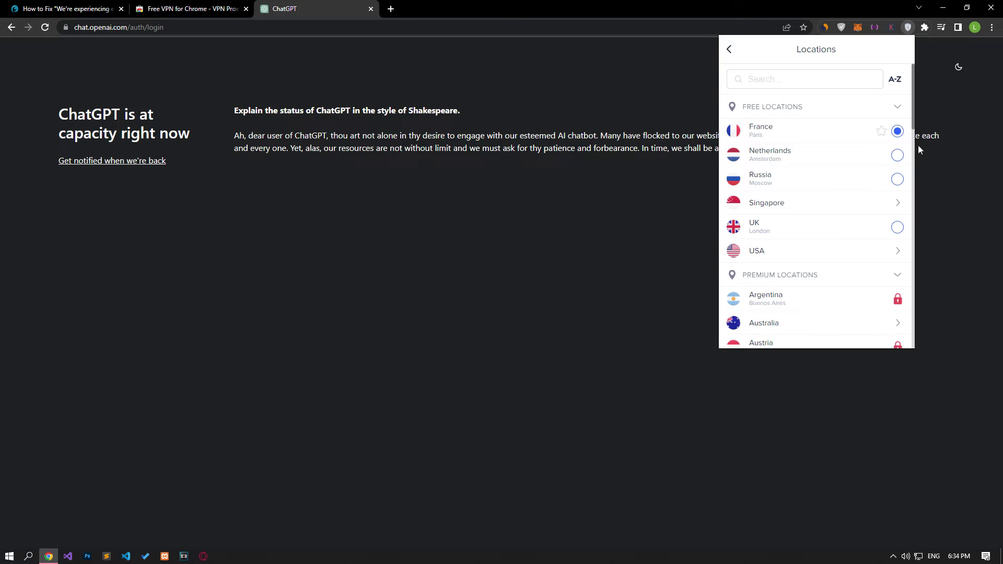
click(897, 155)
click(822, 139)
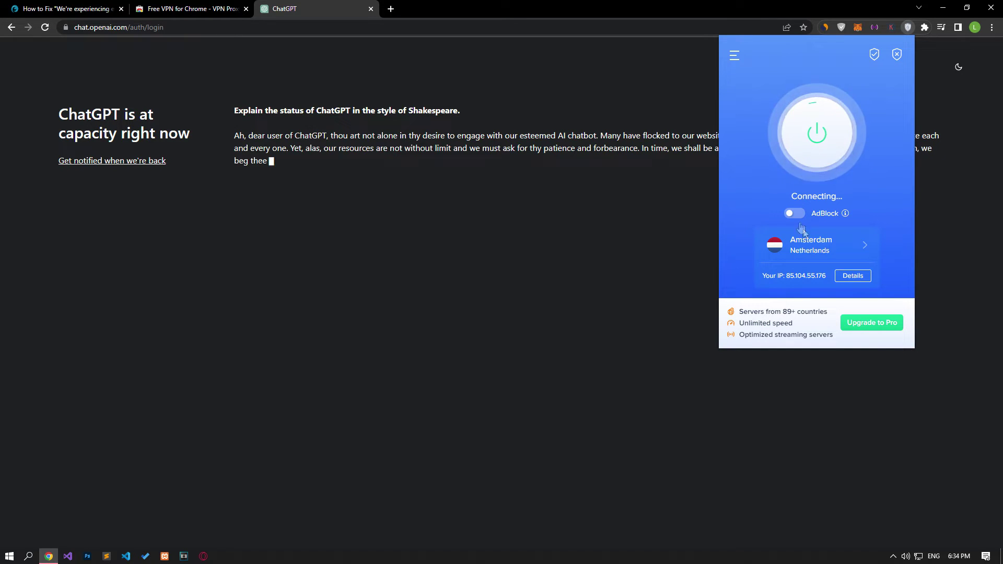
click(860, 251)
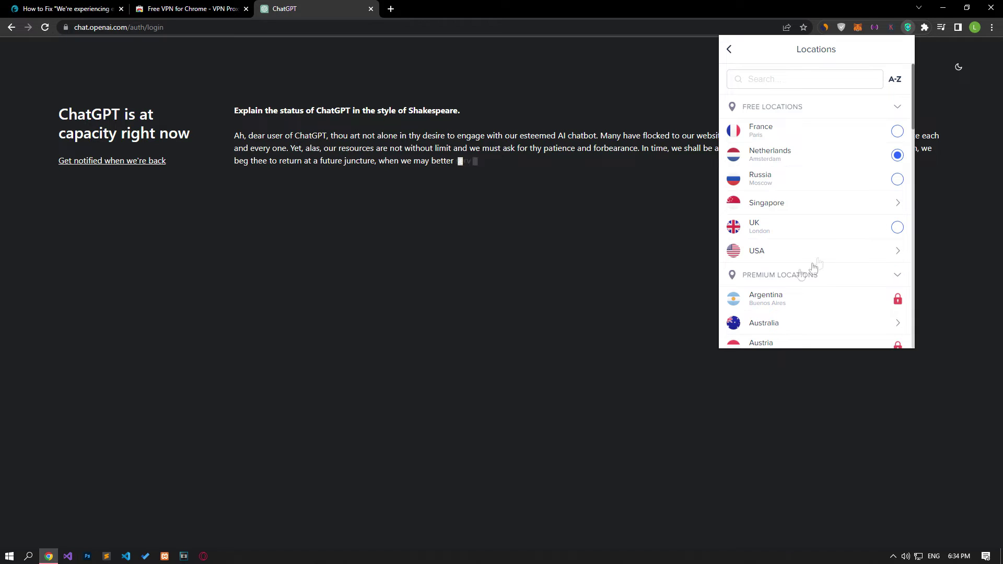
click(45, 28)
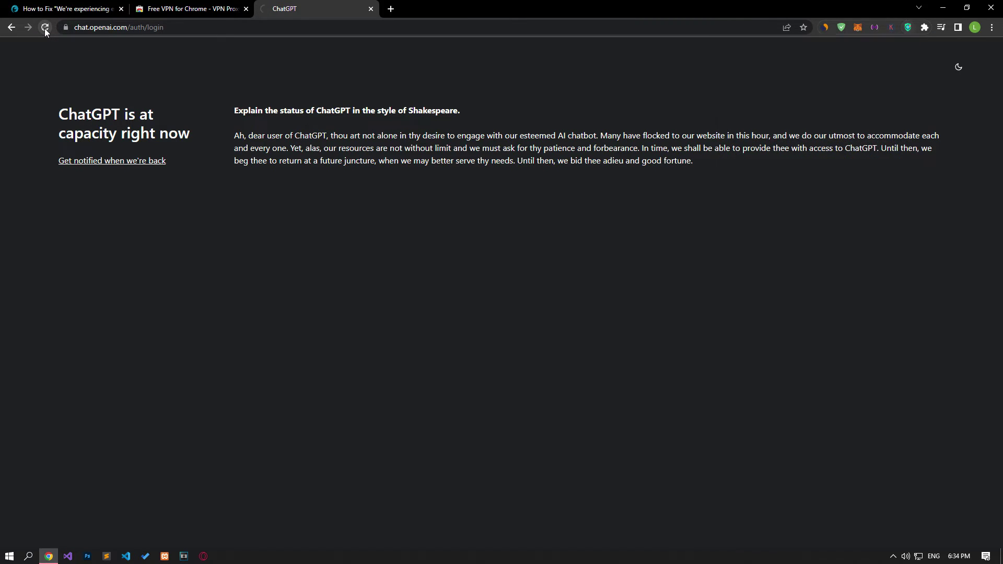
click(45, 28)
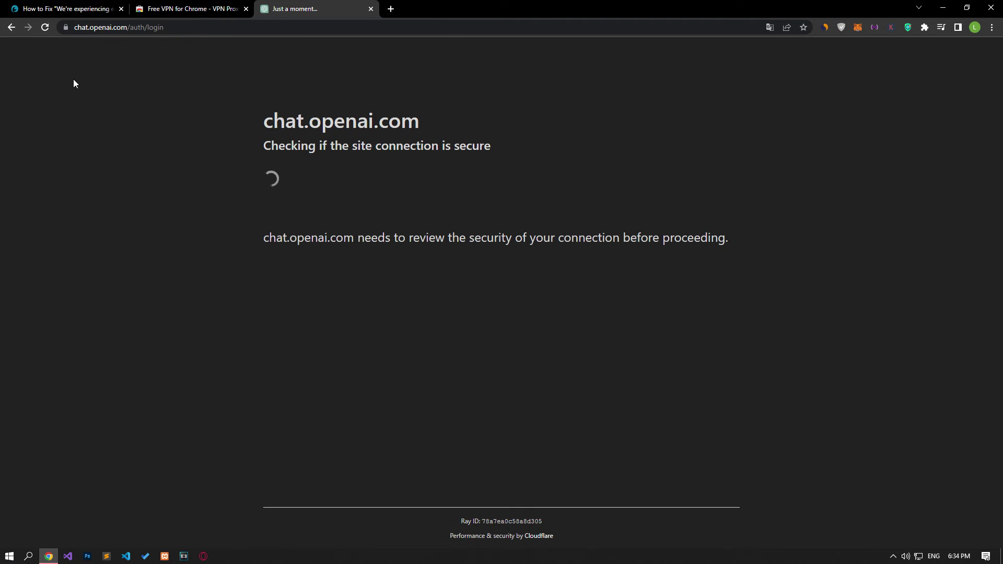
Step: Switch the VeePN connection off from its toolbar panel
click(908, 27)
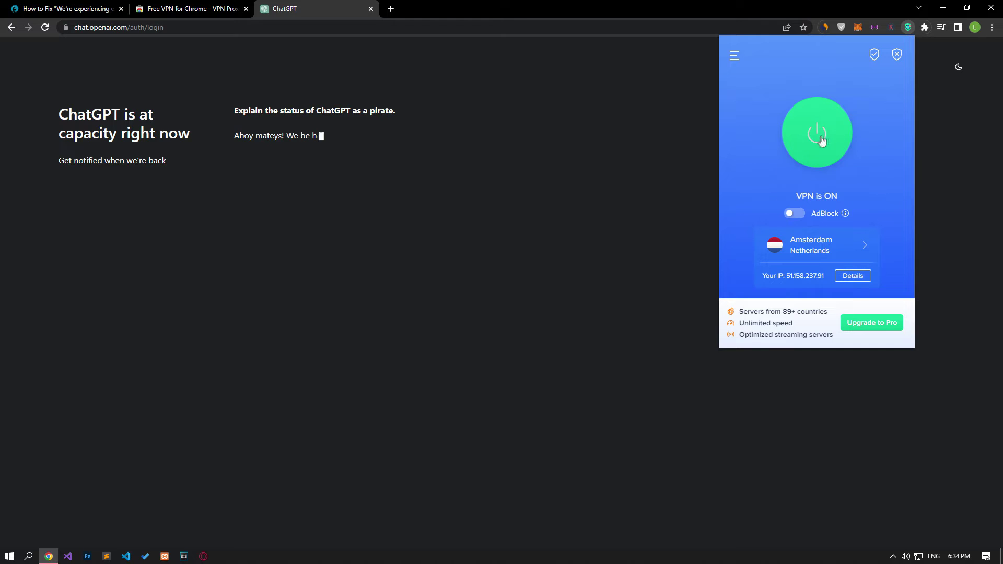
click(816, 132)
right_click(399, 209)
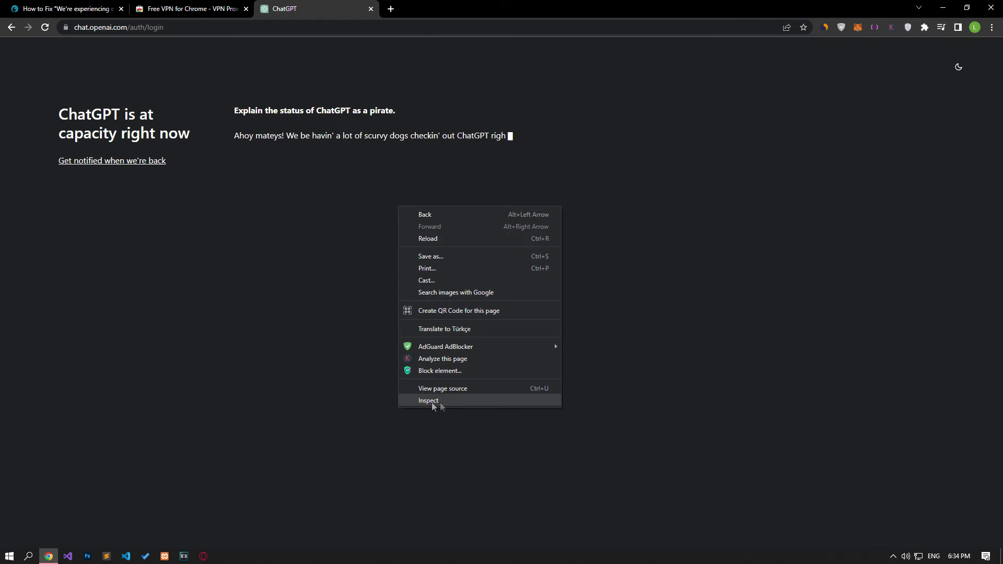
Step: Clear chat.openai.com's stored site data from DevTools' Application storage panel
click(435, 404)
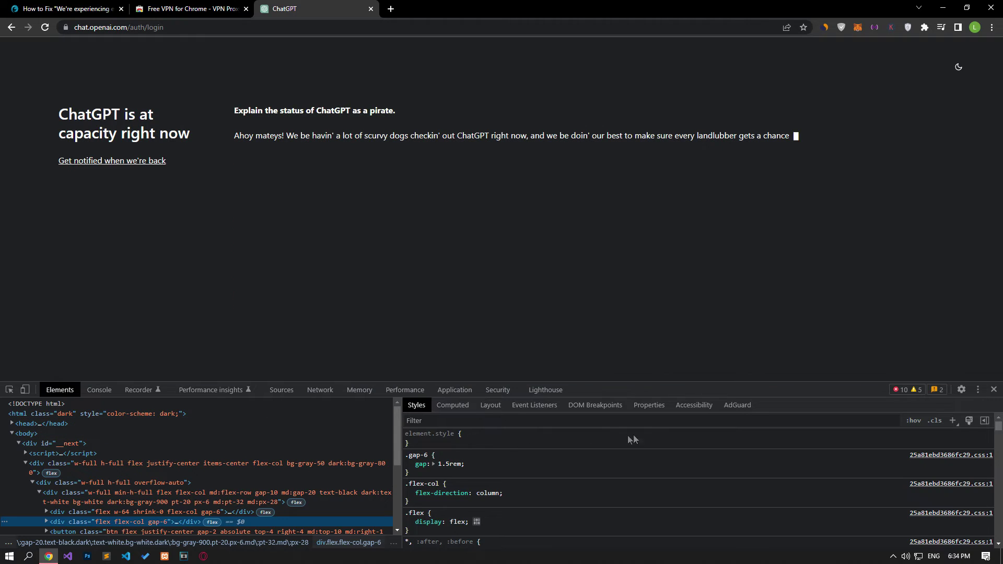
click(440, 392)
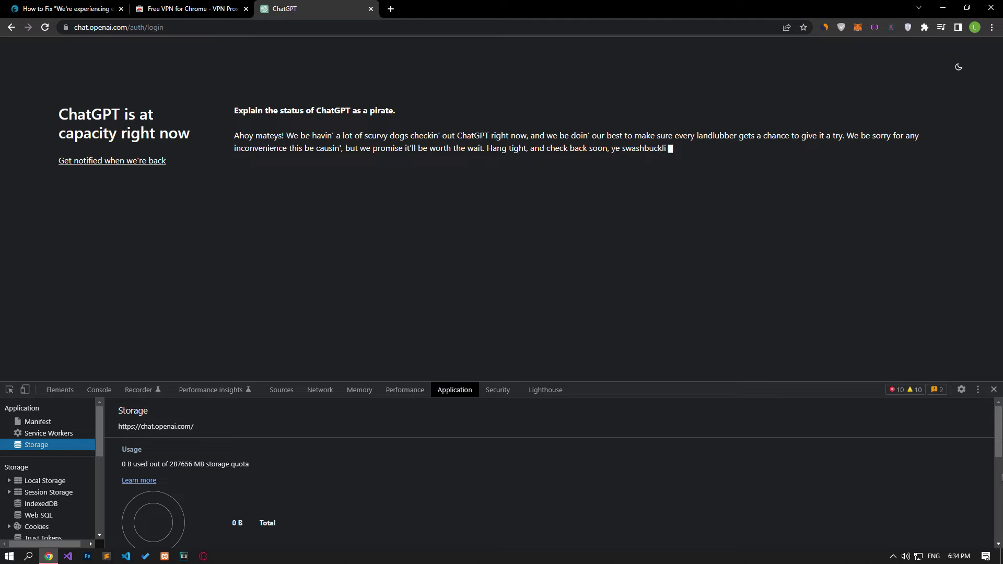
click(998, 453)
scroll(998, 453, down, 5)
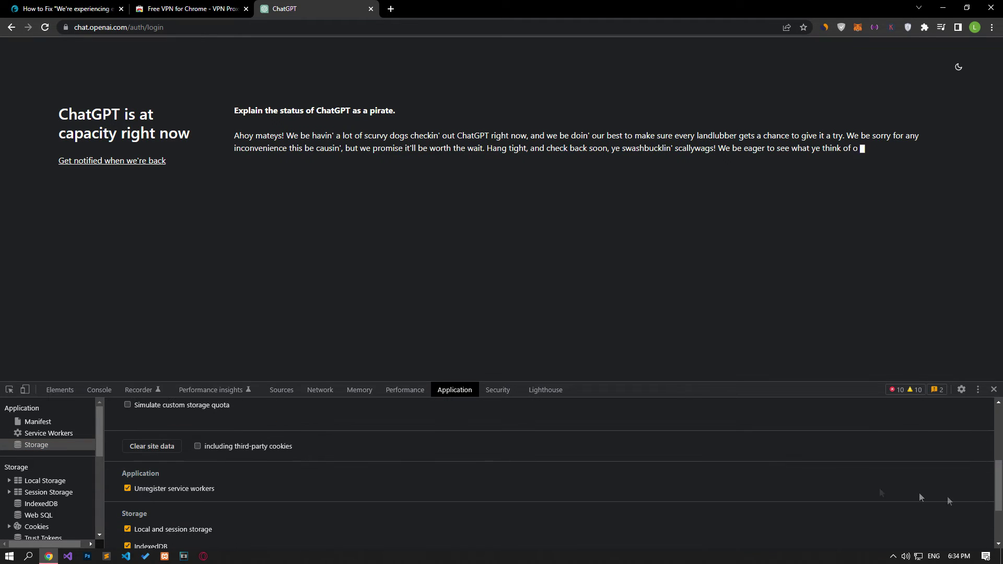
click(160, 449)
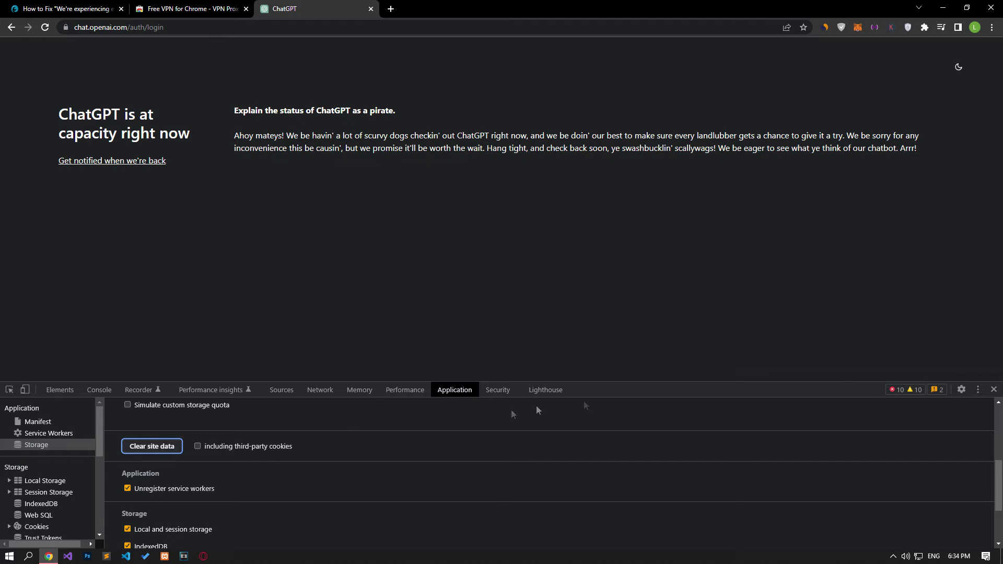
Step: Close DevTools, reload ChatGPT, and return to the how-to-fix article tab
click(993, 389)
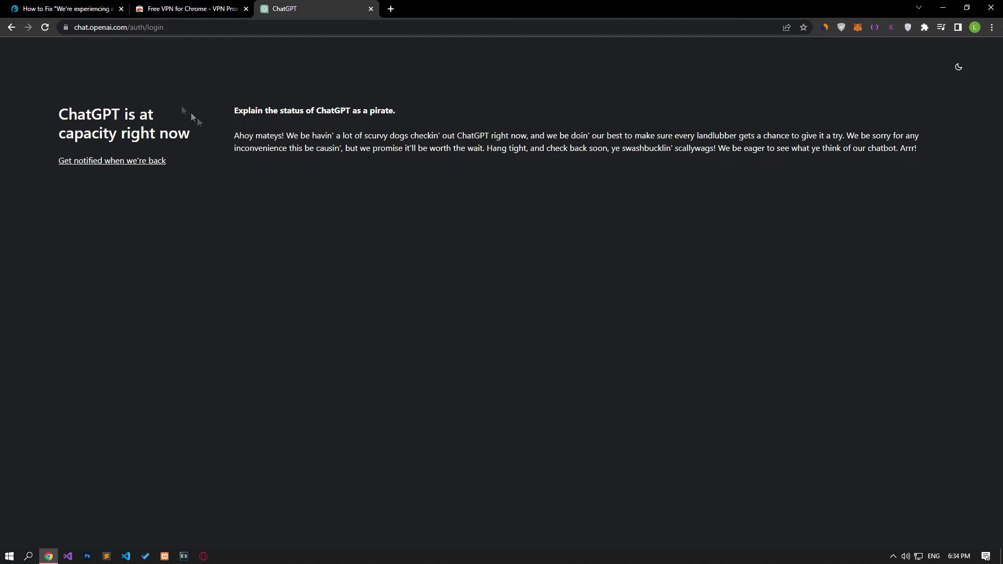
click(45, 28)
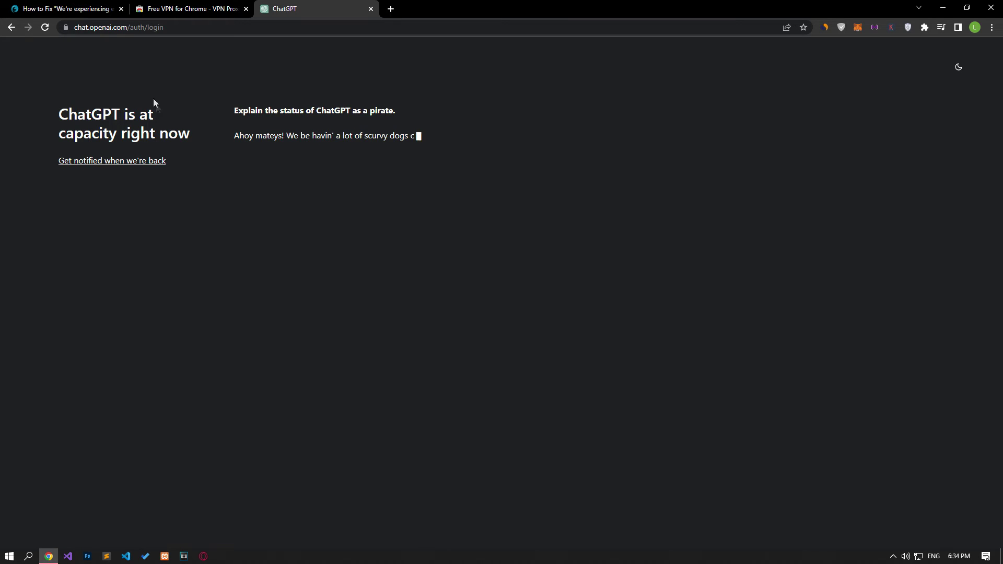
click(88, 13)
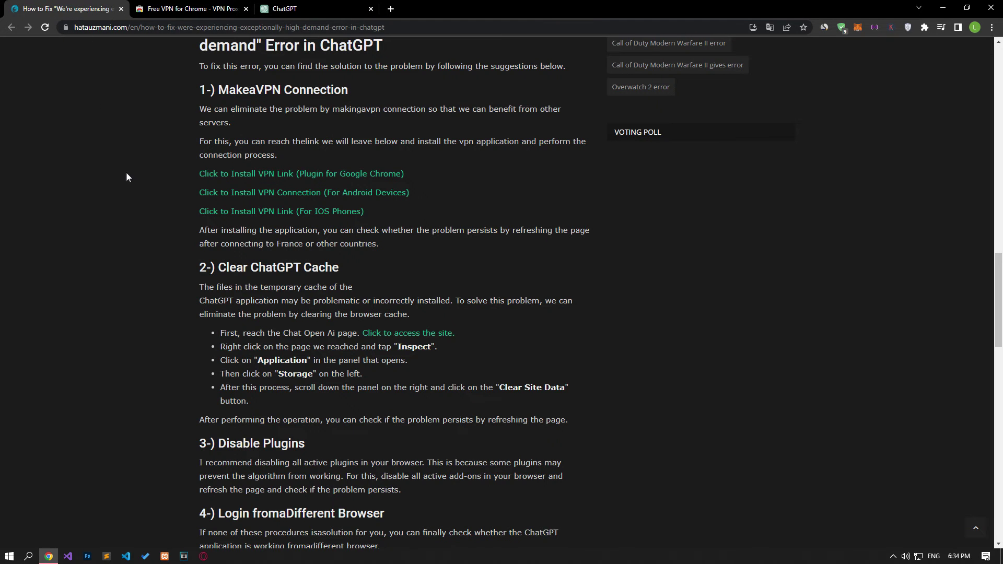
Step: Switch off AdGuard, VeePN, MetaMask, Live Server, Keywords Everywhere, Similarweb and WebP / Avif converter extensions
scroll(127, 172, down, 3)
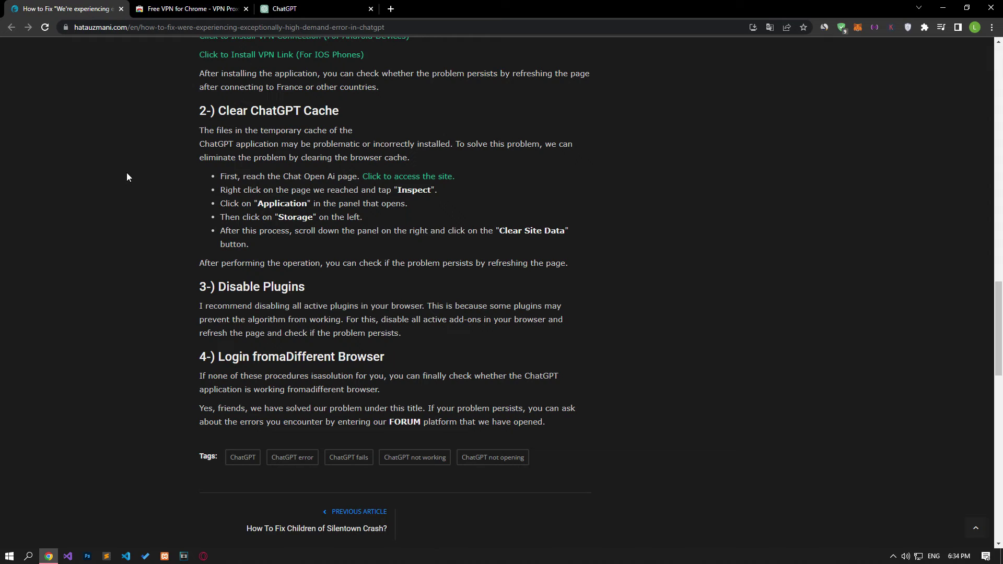
click(990, 27)
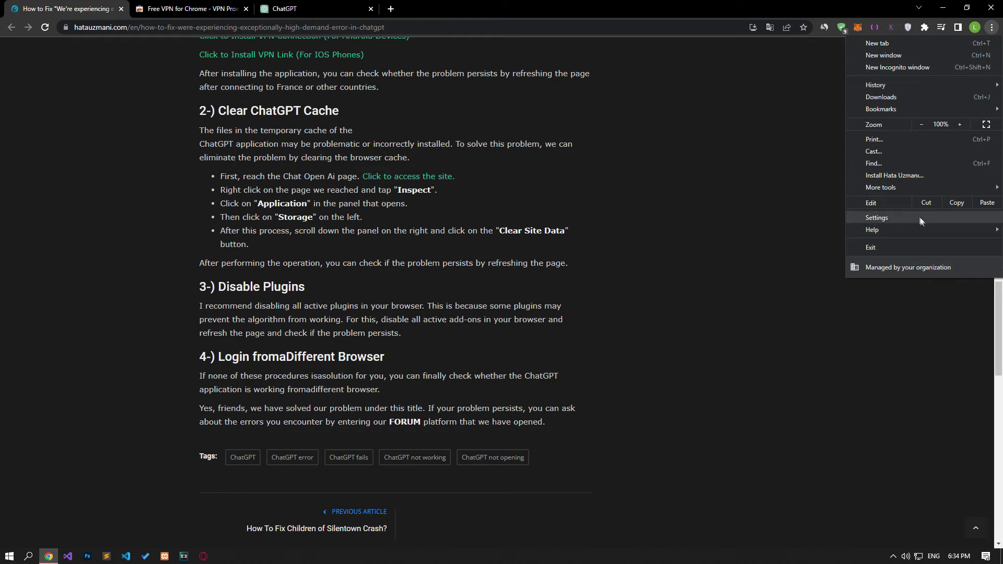
mouse_move(878, 189)
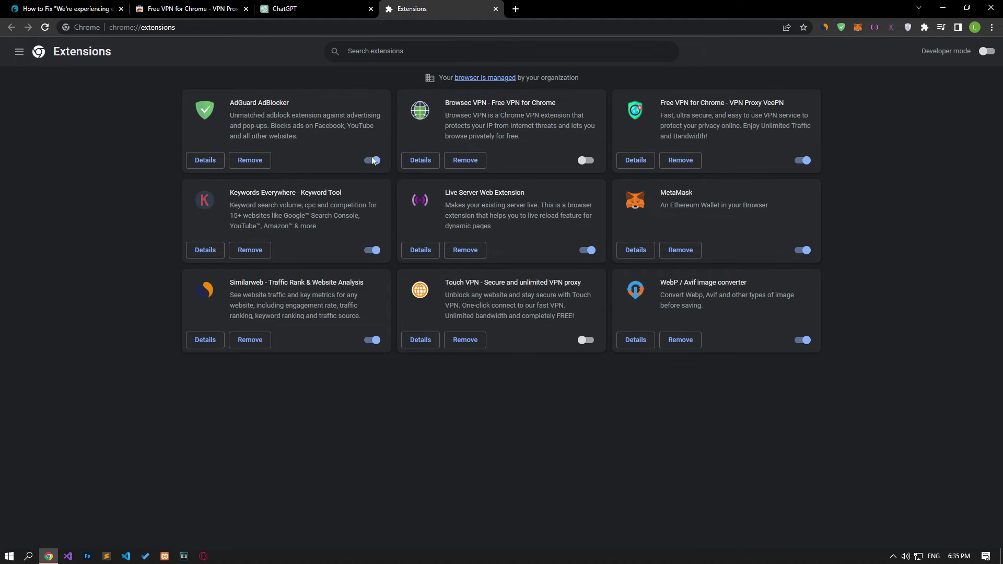
click(372, 161)
click(808, 160)
click(802, 251)
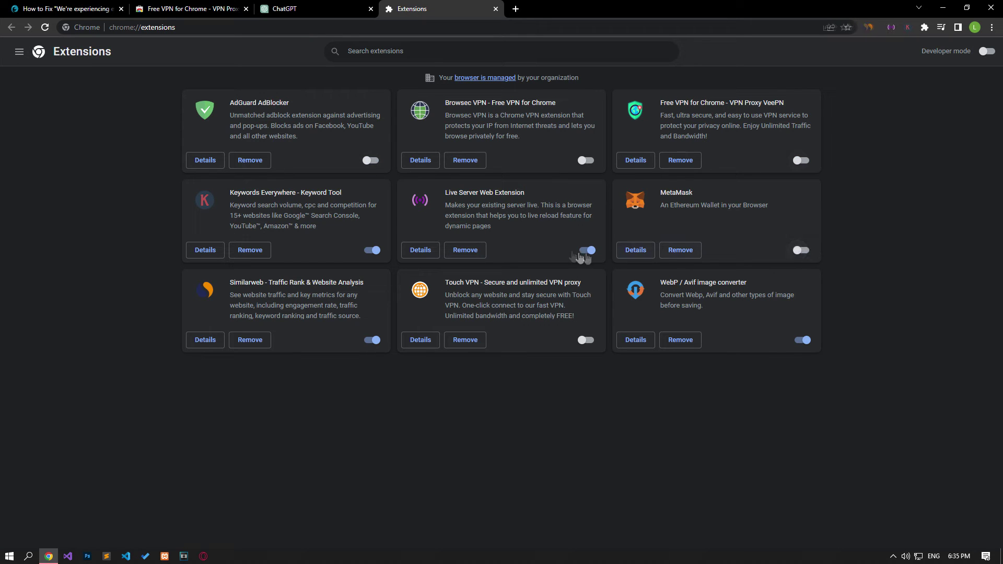
click(587, 250)
click(372, 251)
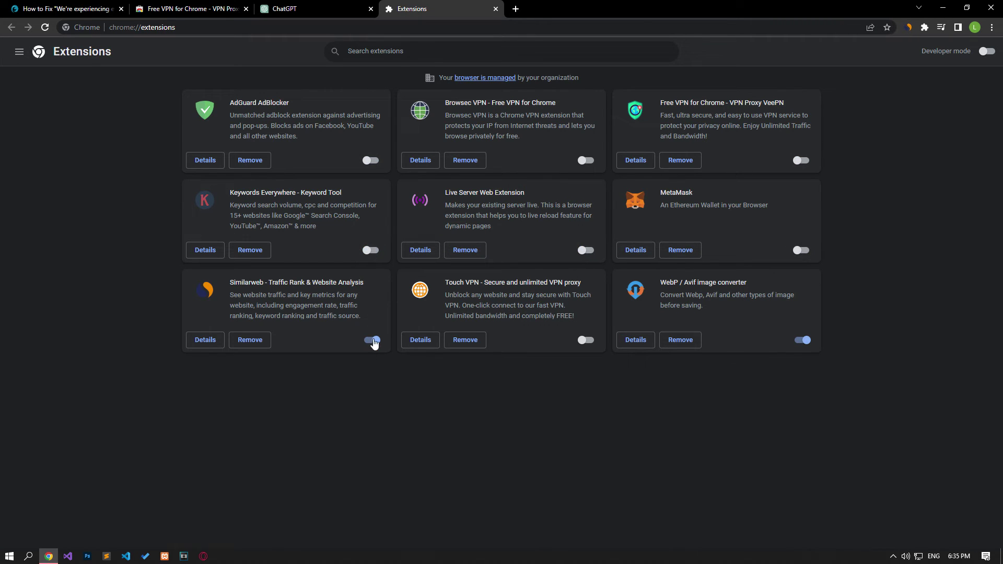
click(373, 340)
click(803, 340)
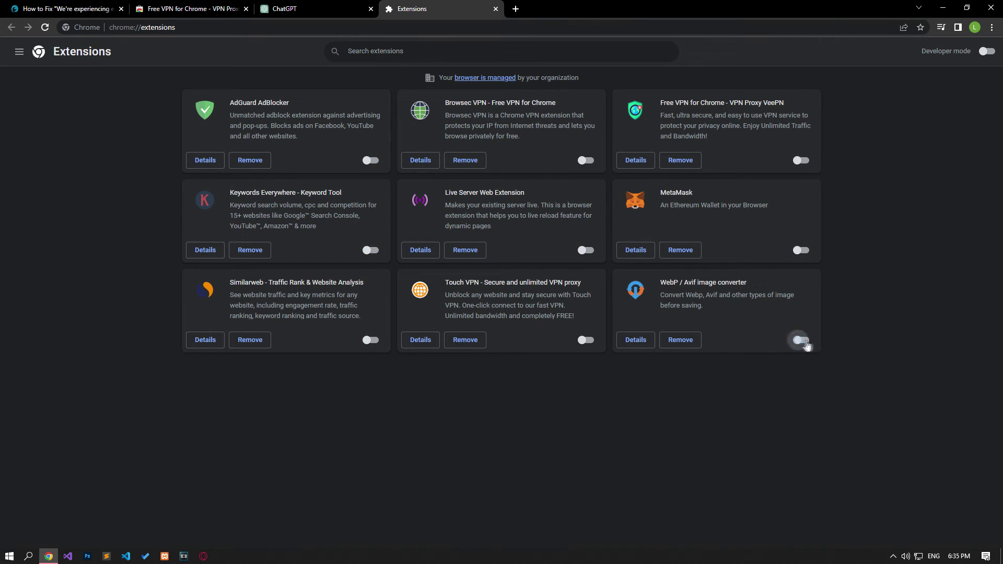
middle_click(449, 6)
Step: Reload the ChatGPT tab with extensions off, then return to the article tab
click(266, 5)
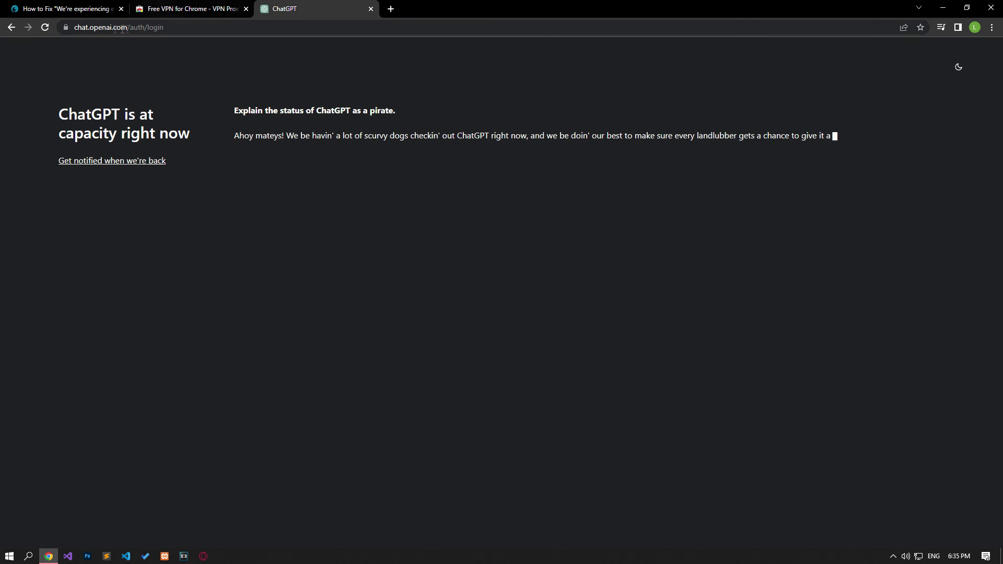
click(45, 27)
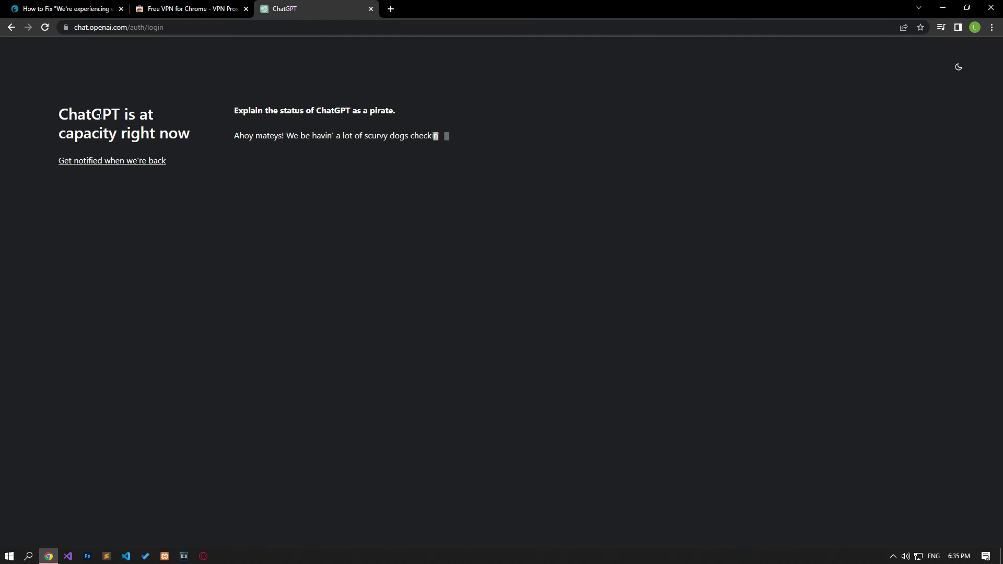
click(53, 5)
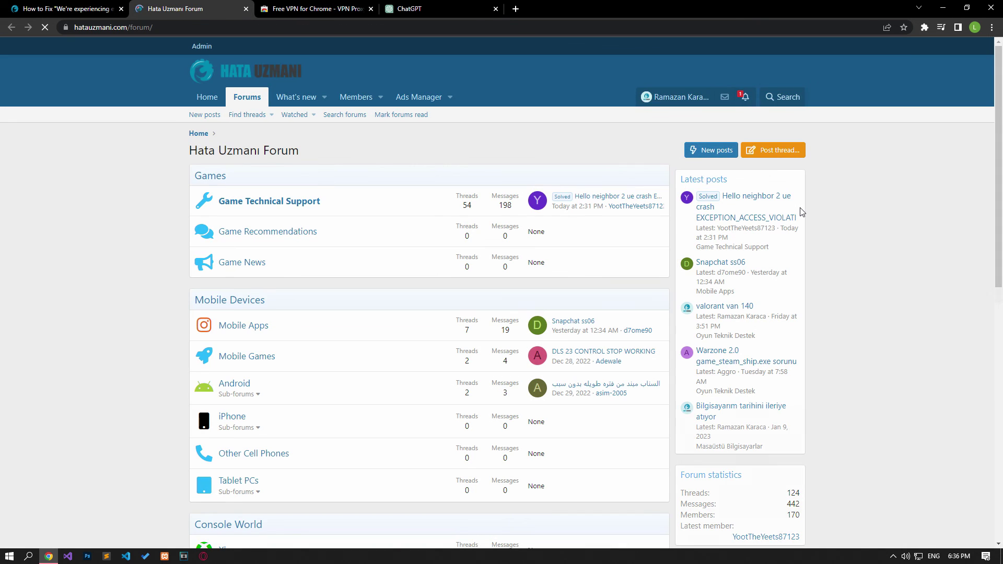
Step: Choose Post thread... on the Hata Uzmanı Forum home page
click(766, 148)
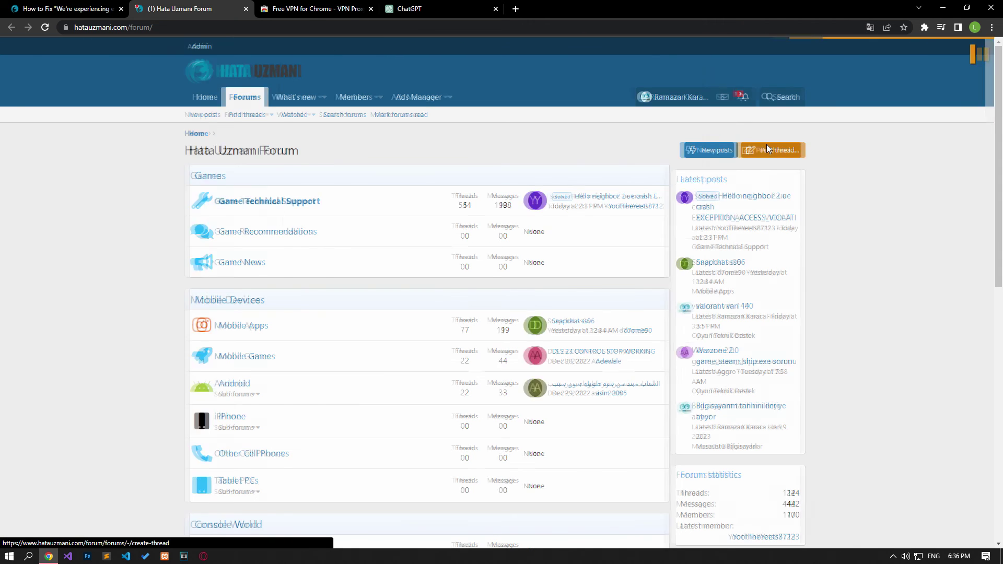